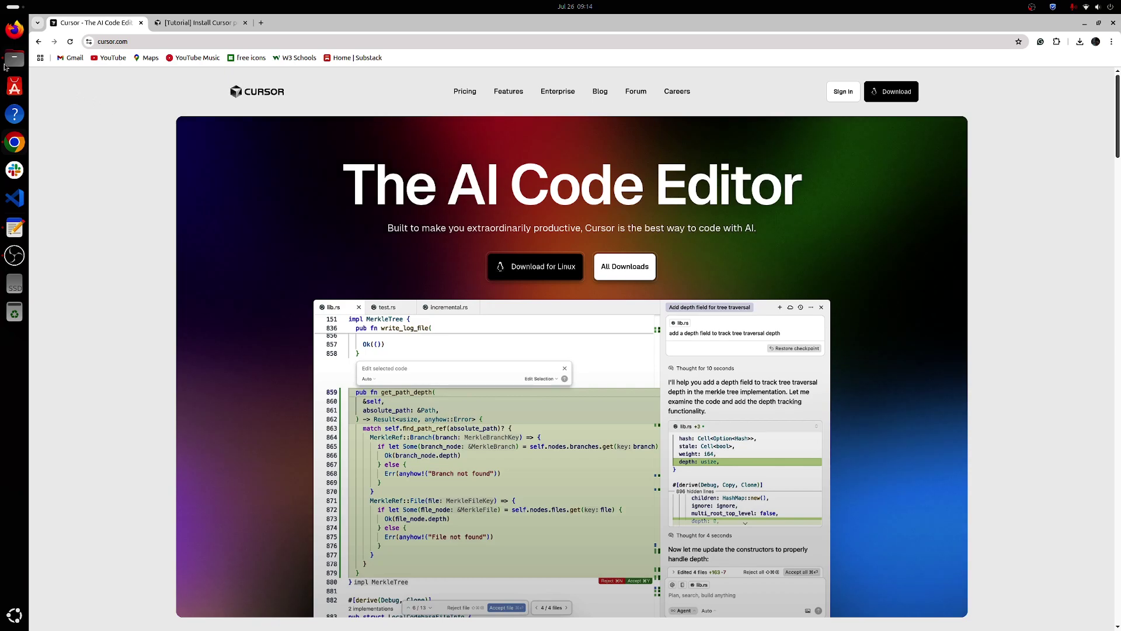
Show the Downloads folder holding cursor.AppImage in Files and open a new terminal window.
left_click(8, 65)
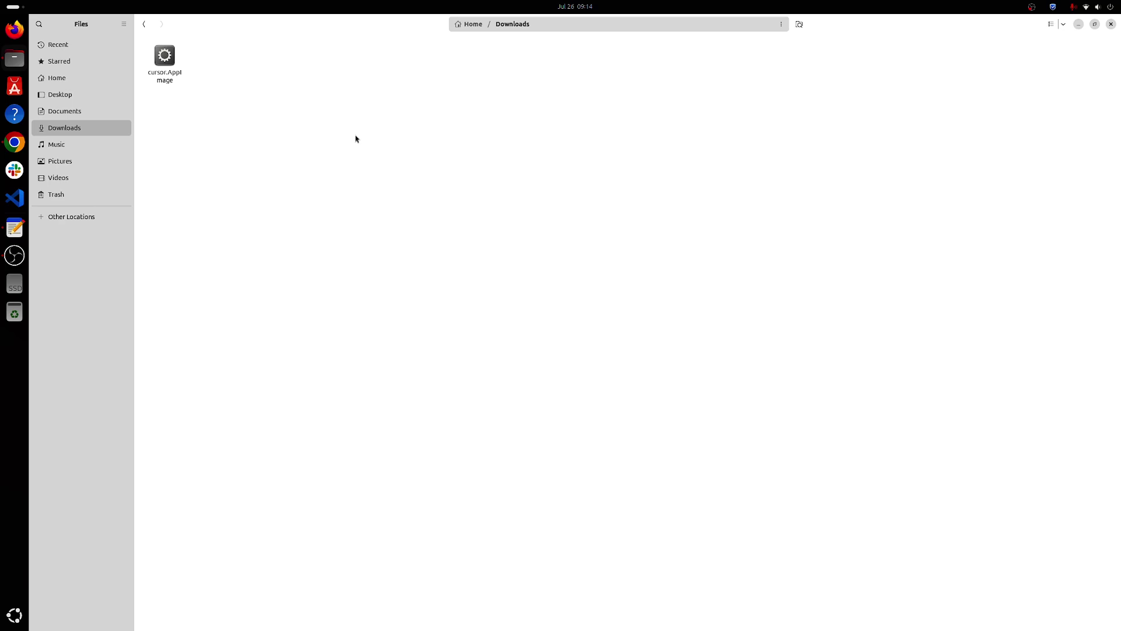
key("ctrl+alt+t")
Centre the terminal, create ~/Applications and move cursor.AppImage from Downloads into it.
left_click_drag(179, 48, 482, 112)
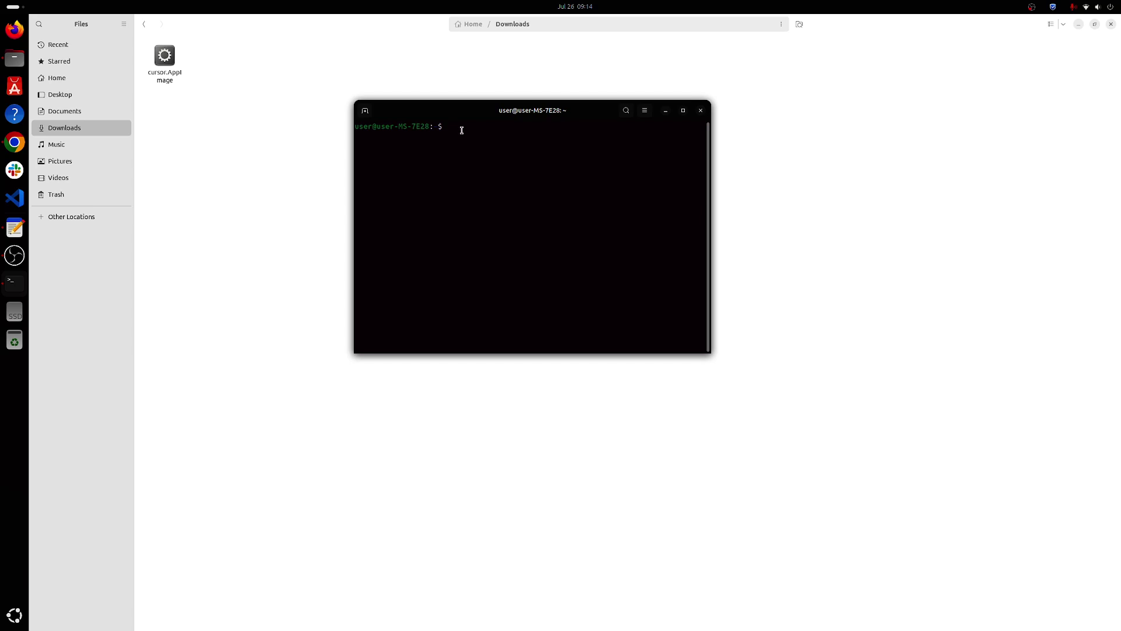
type("mkdir -p ~/Applications")
key("Return")
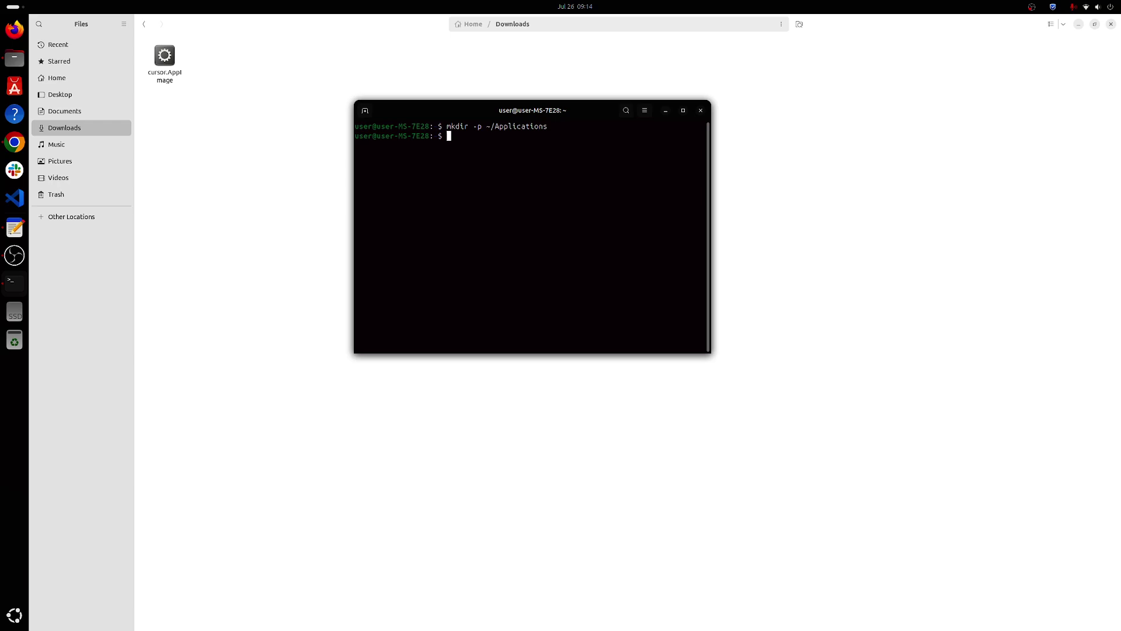
type("mv ~/Downloads/cursor.AppImage ~/Applications/")
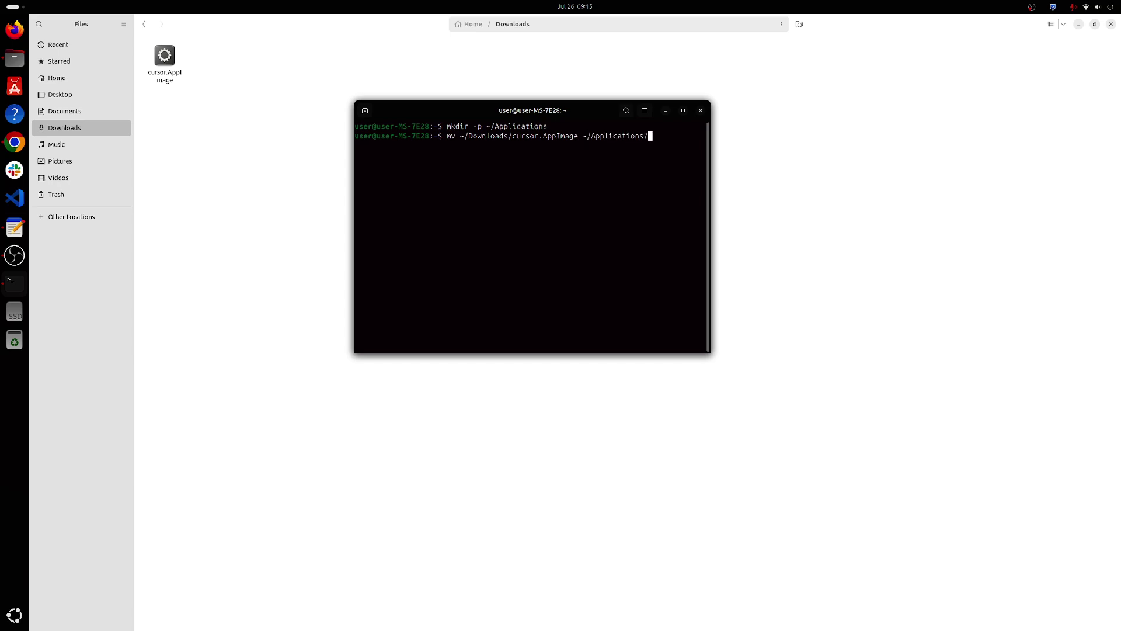
key("Return")
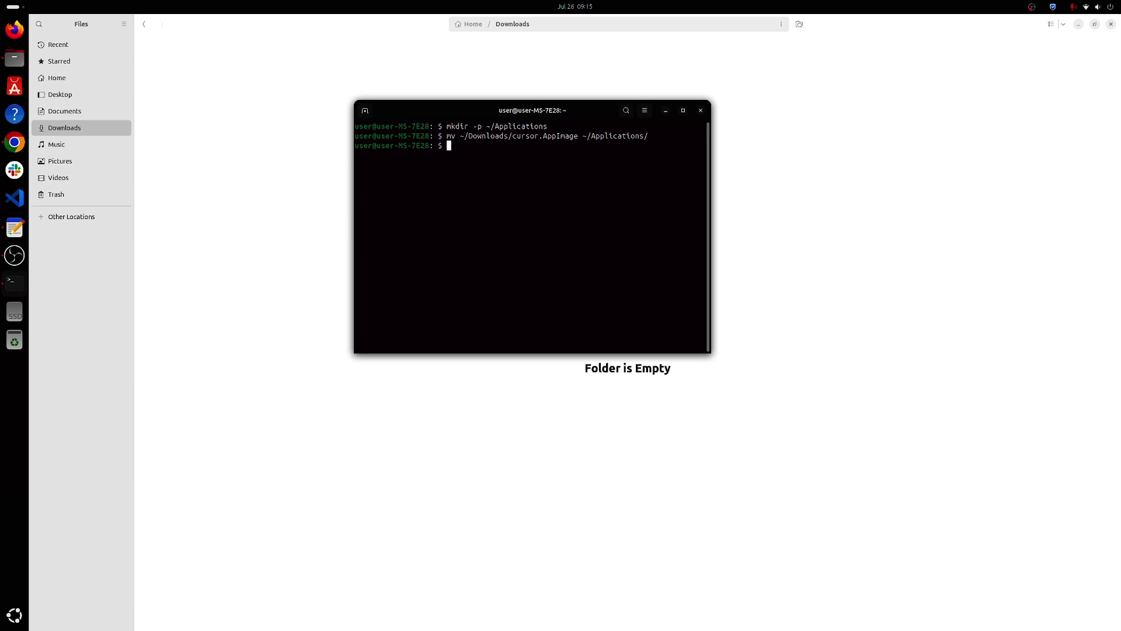
Install libfuse2 with sudo apt, then enter chmod +x ~/Applications/cursor.AppImage at the prompt.
type("sudo apt install libfuse2")
key("Return")
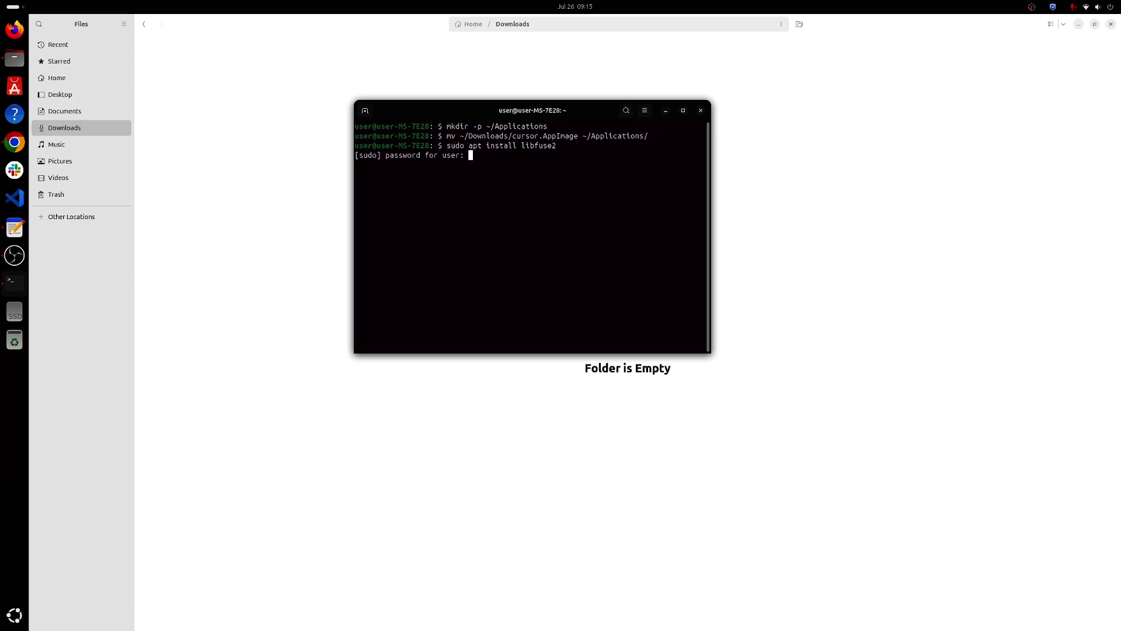
key("Return")
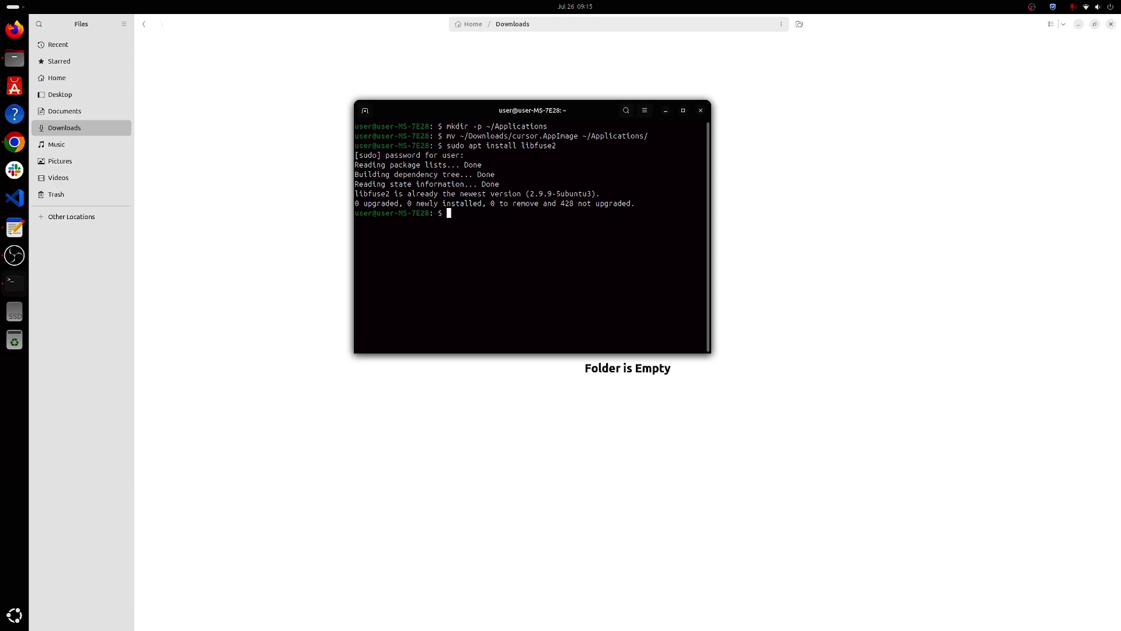
type("chmod +x ~/Applications/cursor.AppImage")
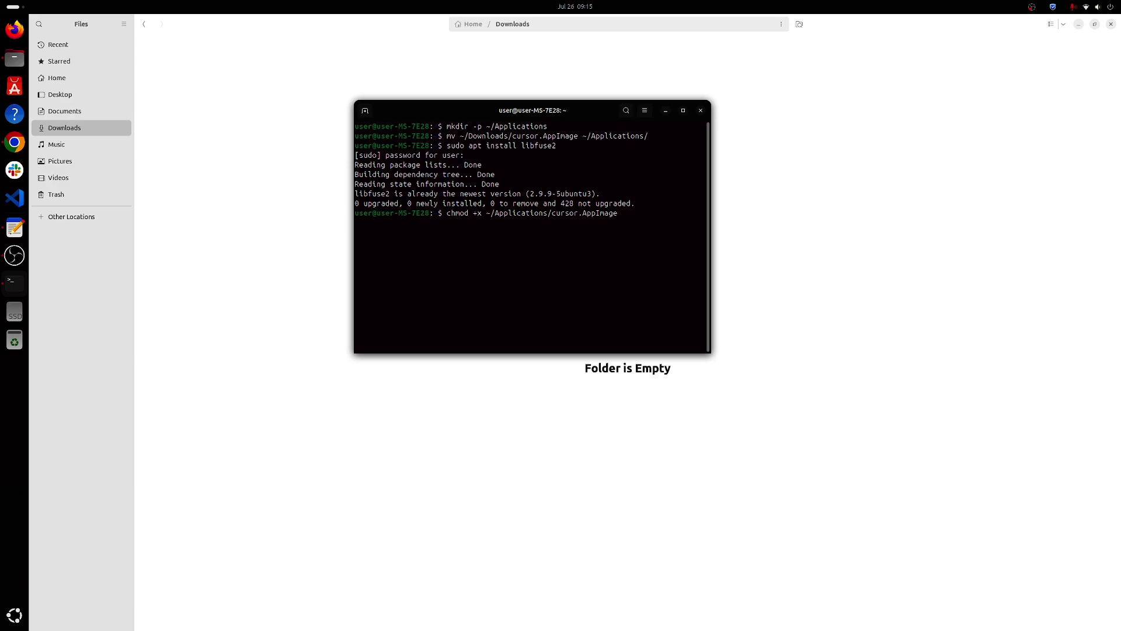
Make cursor.AppImage executable and start typing sudo nano ~/.local/share/applications/cursor.desktop.
key("Return")
type("sudo nano ")
type("~/")
type(".local/share")
type("/applicati")
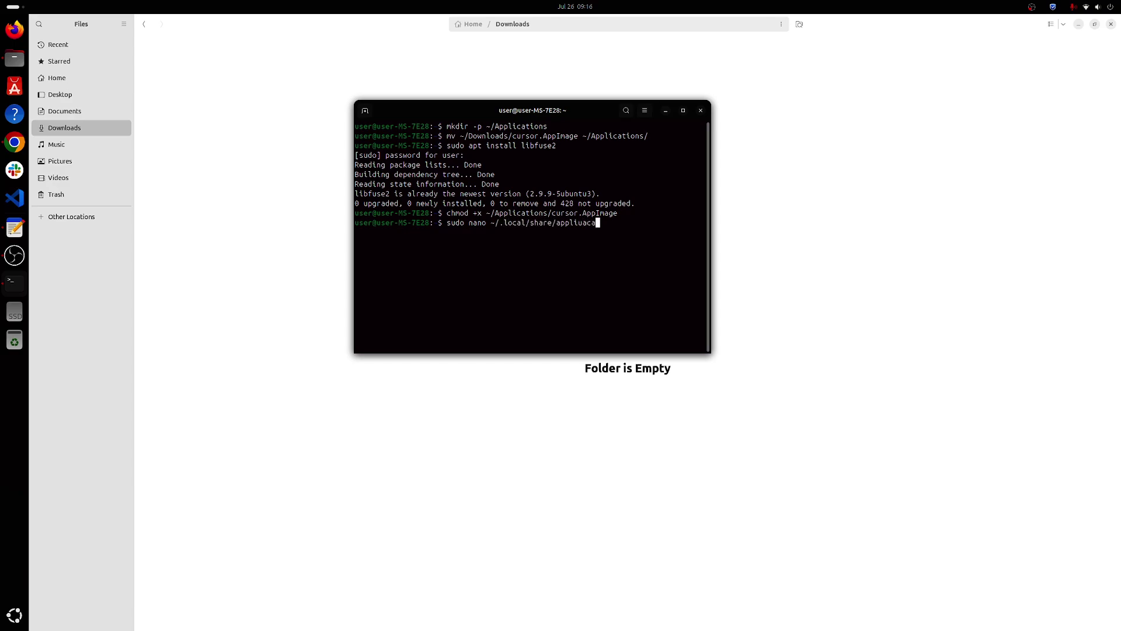
type("ons/cursor.desltop")
Correct the file name to cursor.desktop and open the new file in nano.
key("BackSpace")
key("BackSpace")
key("BackSpace")
key("BackSpace")
type("ktop")
key("Return")
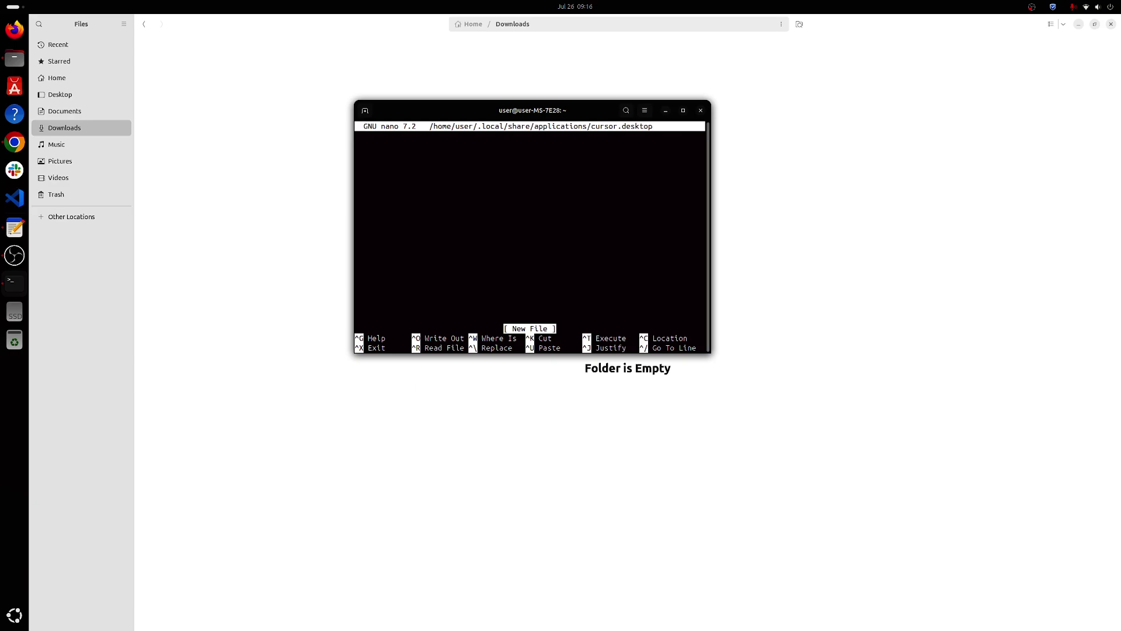
Copy the [Desktop Entry] text from Text Editor and paste it into nano.
left_click(14, 228)
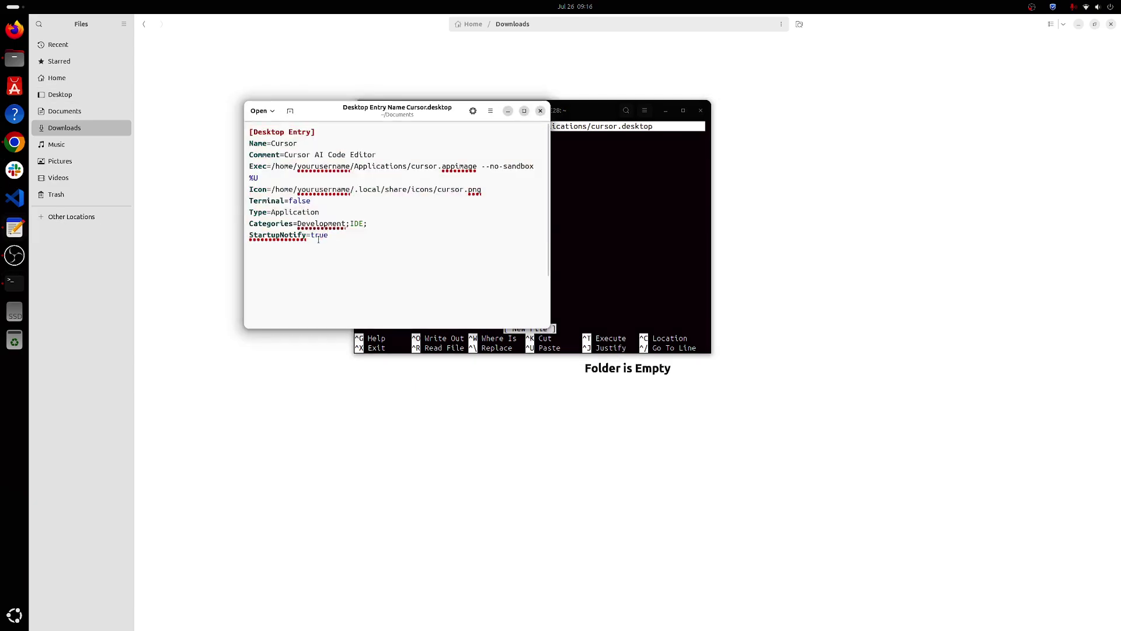
left_click_drag(330, 236, 251, 131)
key("ctrl+c")
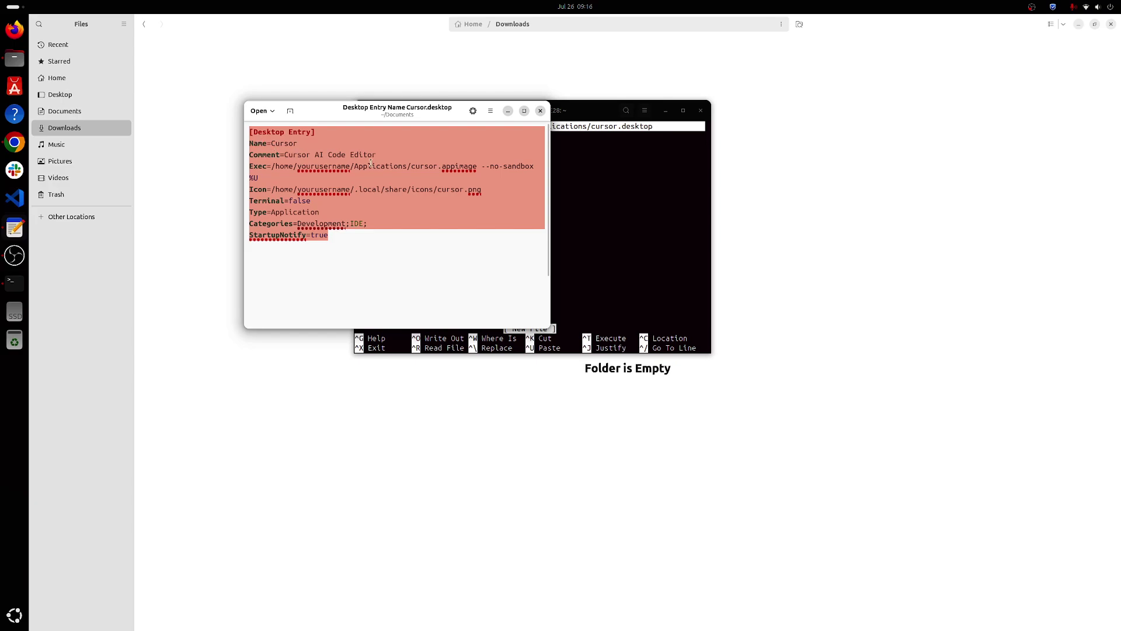
left_click(618, 187)
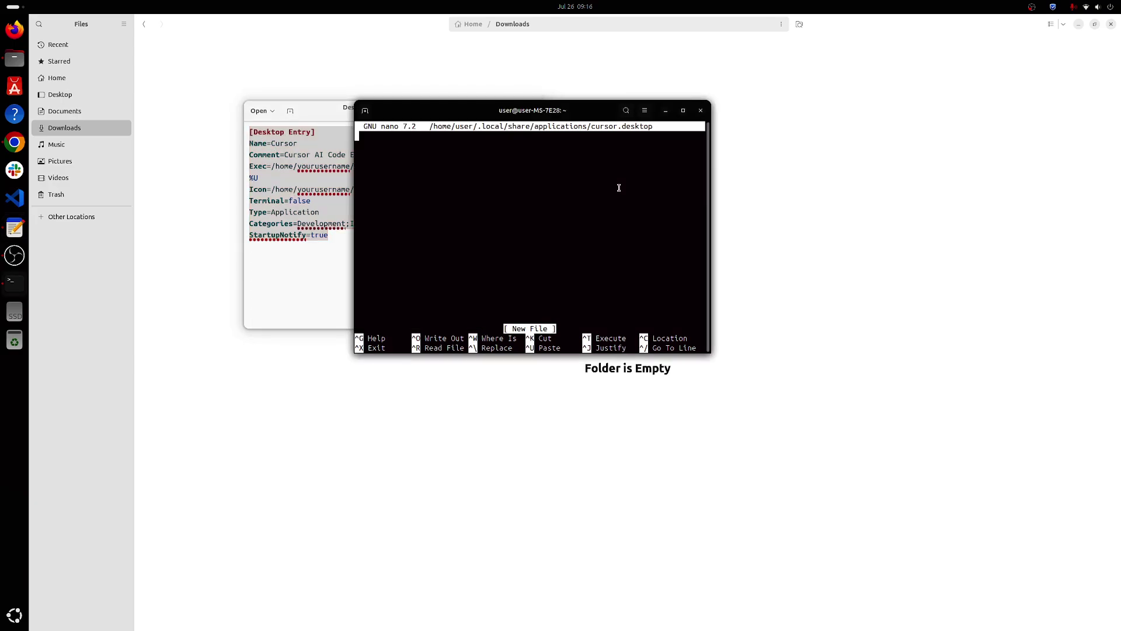
key("ctrl+shift+v")
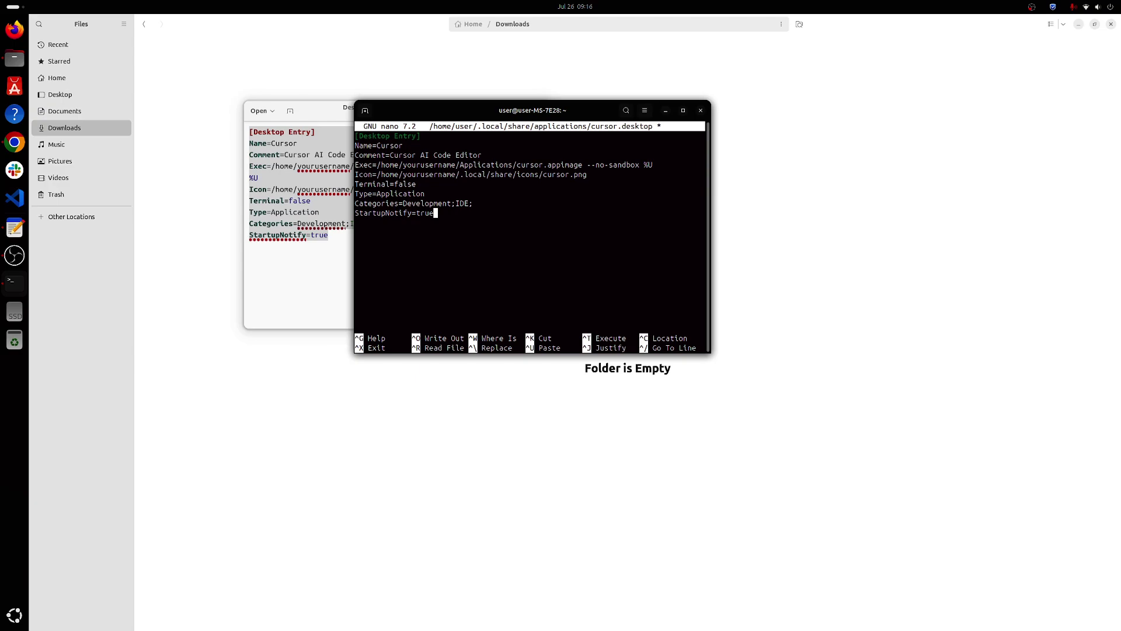
Change the username in the Exec and Icon paths to 'user'.
key("Up")
key("Up")
key("Up")
key("Up")
key("Up")
key("Left")
key("Left")
key("Left")
key("BackSpace")
key("BackSpace")
key("BackSpace")
key("BackSpace")
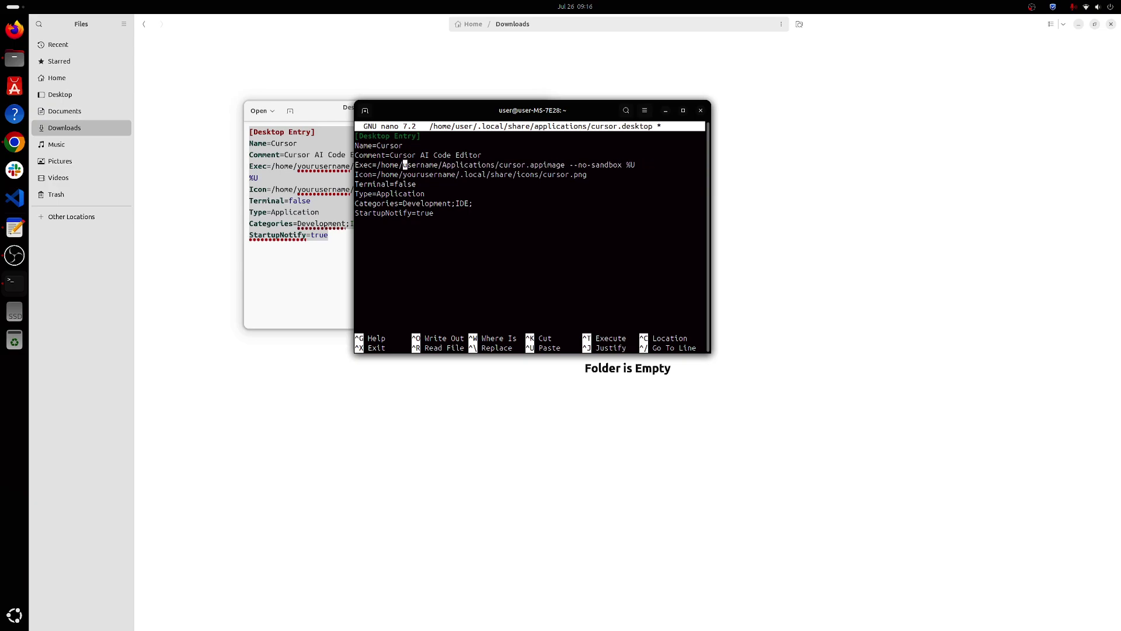
key("Right")
key("Right")
key("Right")
key("Right")
key("Right")
key("Right")
key("Right")
key("Right")
key("BackSpace")
key("BackSpace")
key("BackSpace")
key("BackSpace")
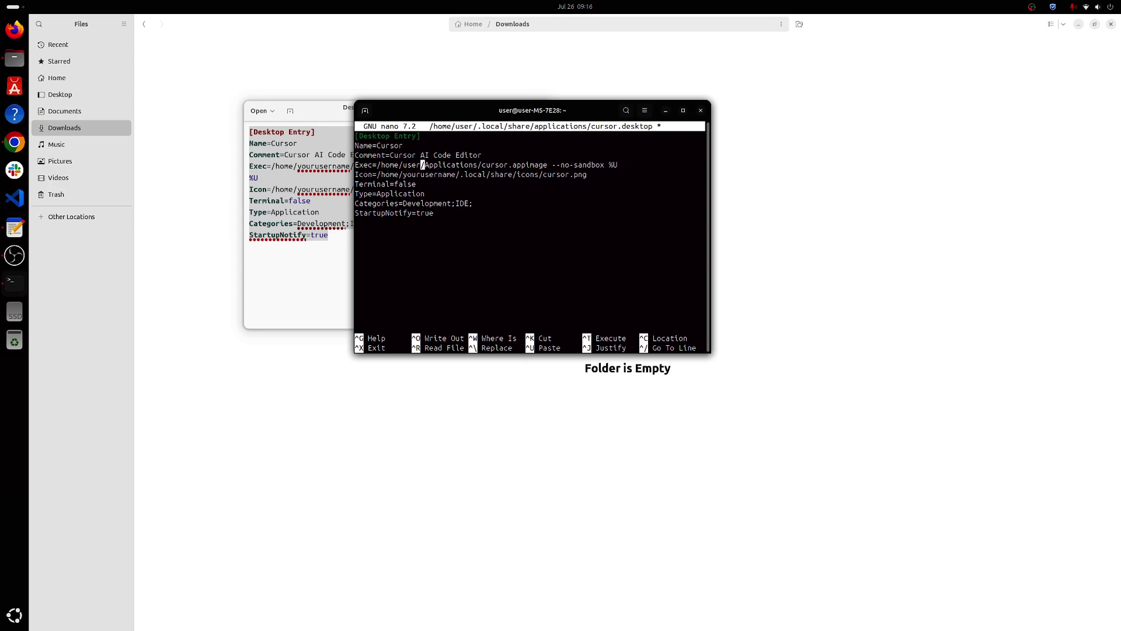
key("Down")
key("BackSpace")
key("BackSpace")
key("BackSpace")
key("BackSpace")
key("Right")
key("Right")
key("Right")
key("Right")
key("Right")
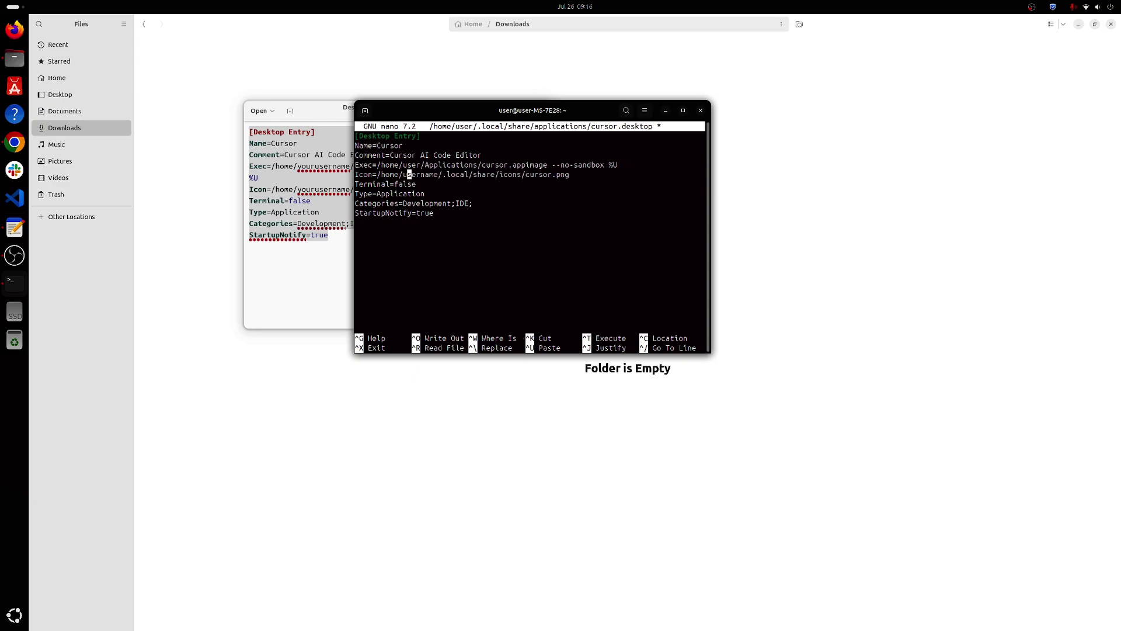
key("Right")
key("Right")
key("Right")
key("BackSpace")
key("BackSpace")
key("BackSpace")
key("BackSpace")
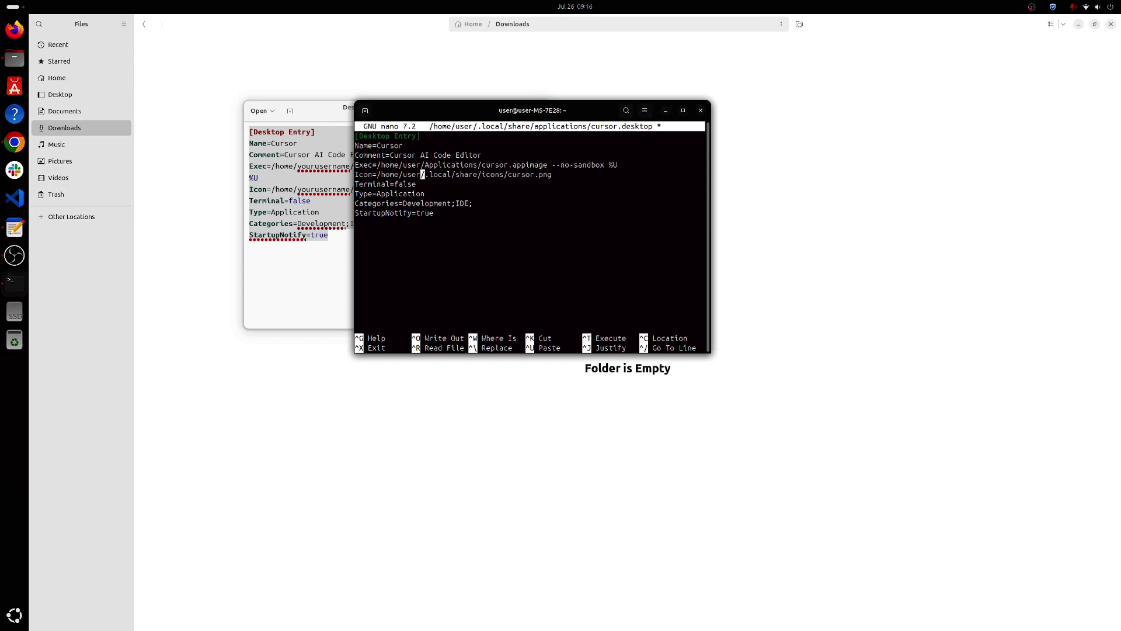
Capitalise the Exec line's file extension to .AppImage, checking the --no-sandbox %U arguments.
key("Up")
key("Right")
key("Right")
key("Right")
key("Right")
key("Right")
key("Right")
key("Right")
key("Right")
key("Right")
key("Right")
key("Right")
key("Right")
key("Right")
key("Right")
key("Right")
key("Right")
key("Right")
key("Right")
key("Right")
key("Right")
key("BackSpace")
type("A")
key("Right")
key("Right")
key("Right")
key("BackSpace")
type("I")
key("Right")
key("Right")
key("Right")
key("Right")
key("Right")
key("Right")
key("Right")
key("Right")
key("Right")
key("Right")
key("Right")
key("Right")
key("Right")
key("Right")
key("Right")
key("Right")
key("Right")
key("Right")
key("Right")
key("Right")
key("Right")
key("Left")
key("Left")
key("Left")
key("Left")
key("Left")
key("Left")
key("Left")
key("Left")
key("Left")
key("Left")
key("Left")
key("Left")
key("Left")
key("Left")
key("Left")
key("Left")
key("Left")
key("Left")
key("Left")
key("Left")
key("Left")
key("Left")
key("Left")
key("Left")
key("Left")
key("Left")
key("Left")
key("Right")
key("Right")
key("Right")
key("Right")
key("Right")
key("Right")
key("Right")
key("Right")
key("Right")
key("Right")
key("Right")
key("Right")
key("Right")
key("Right")
key("Right")
key("Right")
key("Right")
key("Right")
key("Right")
key("Left")
key("Left")
key("Left")
key("Left")
Save cursor.desktop under its existing name, exit nano, and switch to the reference window.
key("ctrl+x")
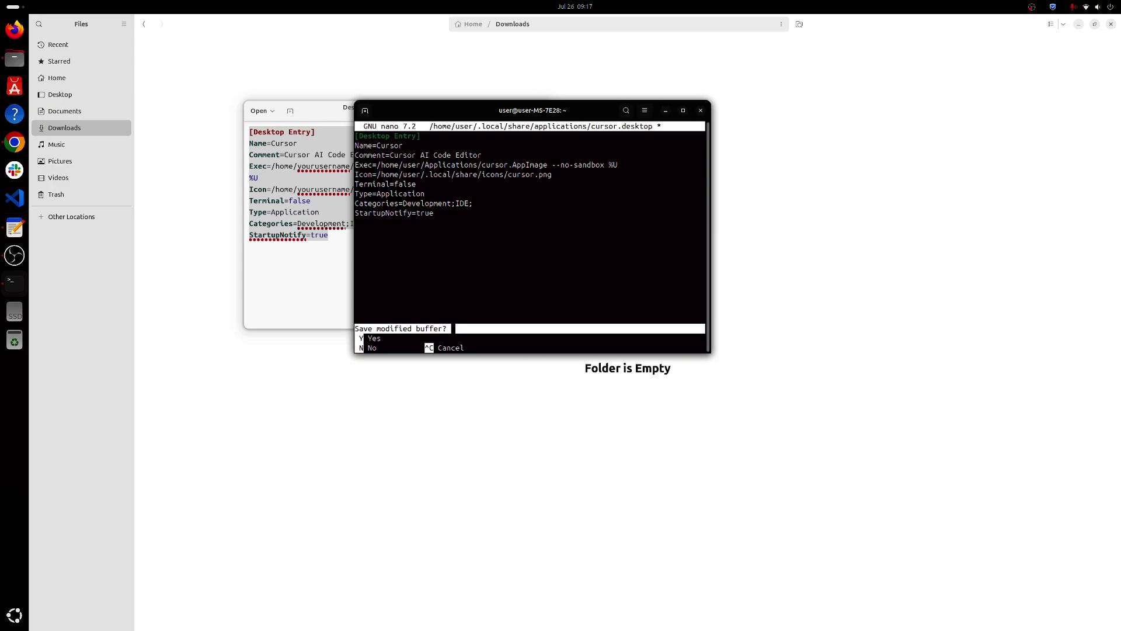
key("y")
key("Return")
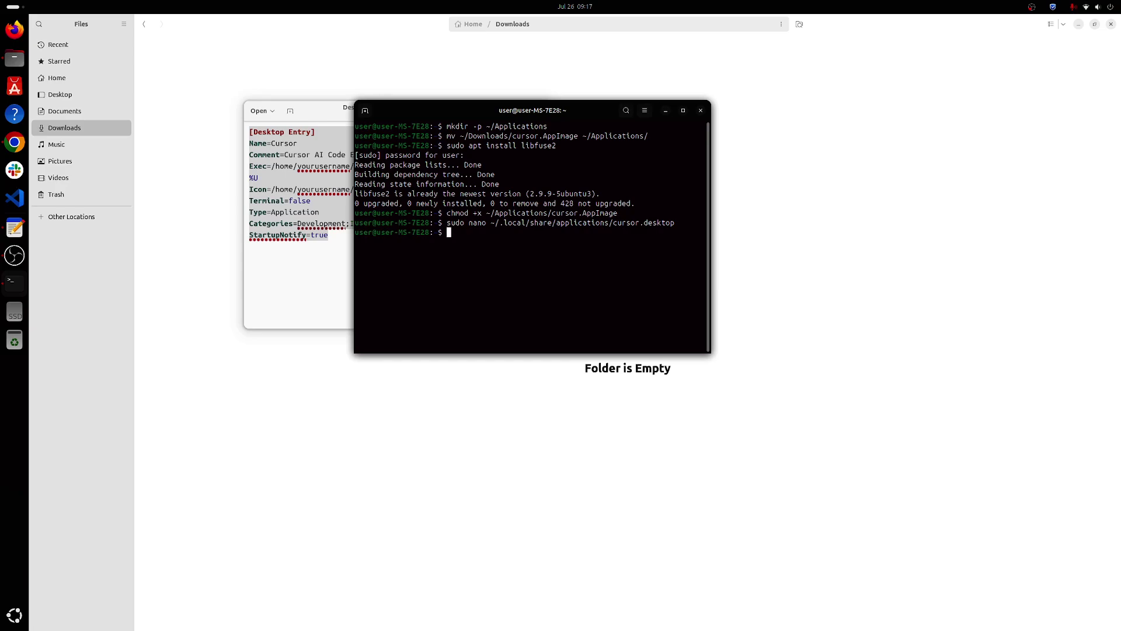
key("alt+Tab")
Save the Cursor logo from the Chrome tutorial into Downloads and confirm cursor.png in Files.
left_click(14, 142)
left_click(196, 22)
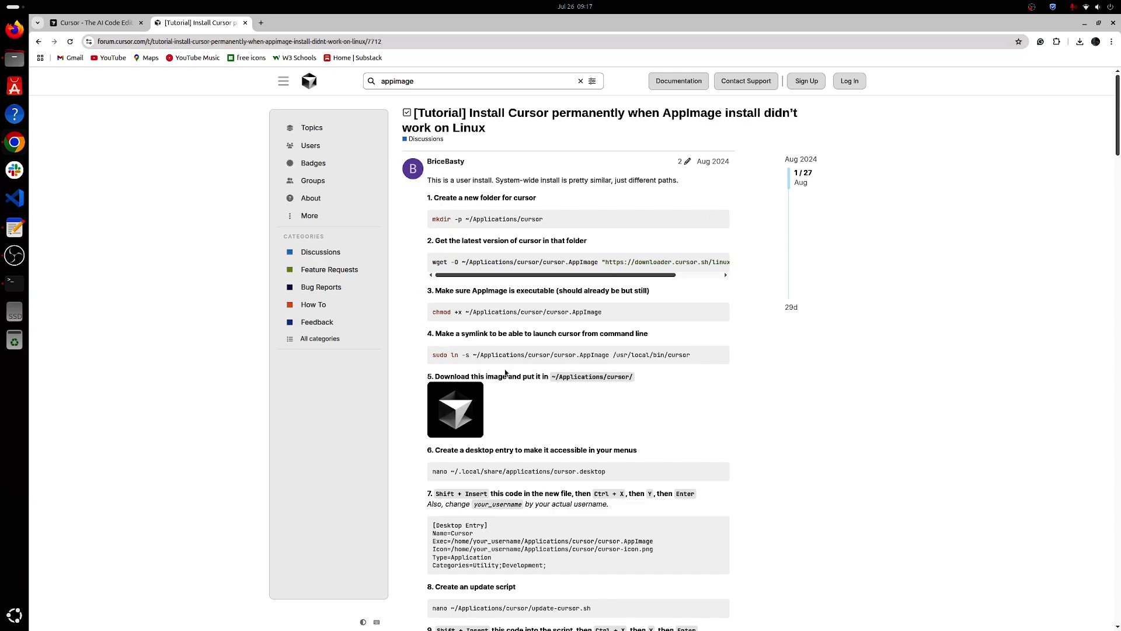
right_click(465, 409)
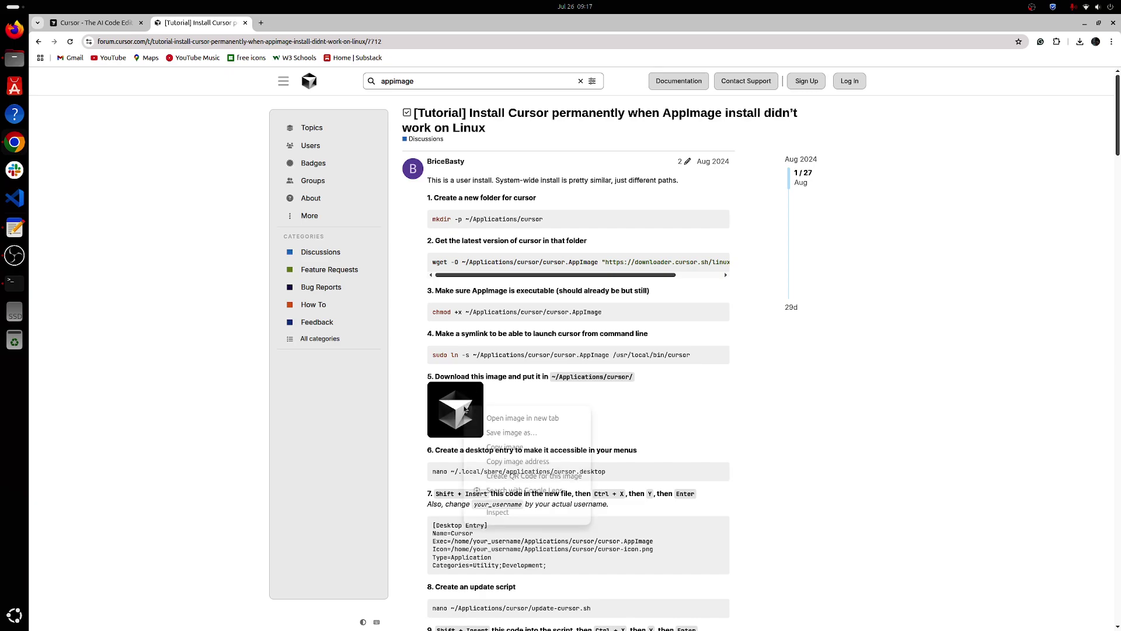
left_click(508, 432)
type("cursor-icon")
key("Return")
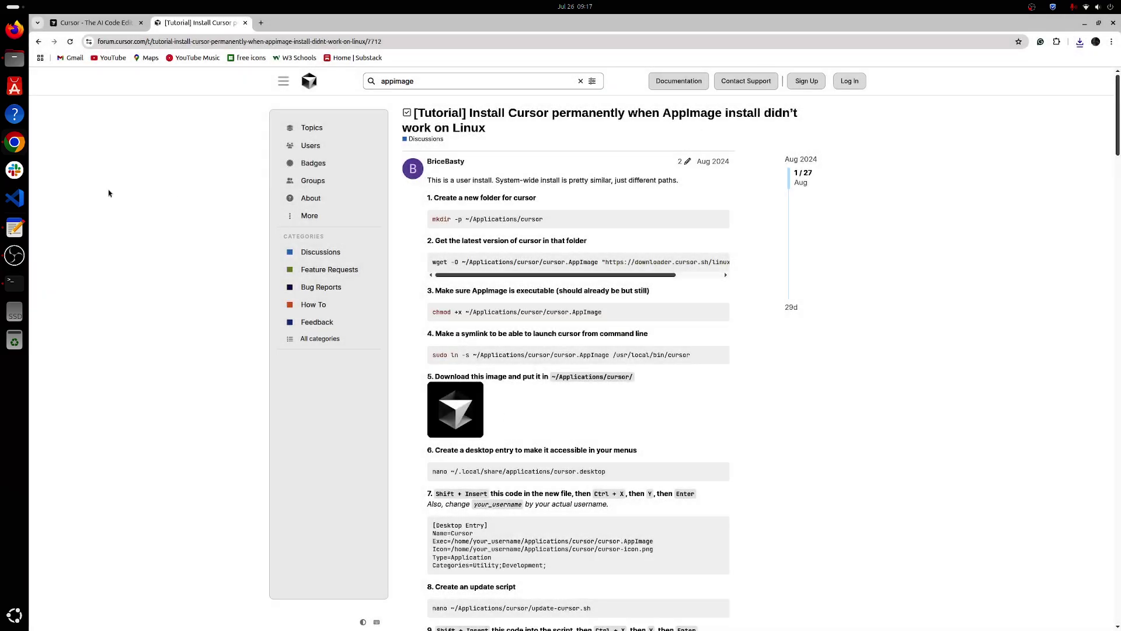
left_click(14, 59)
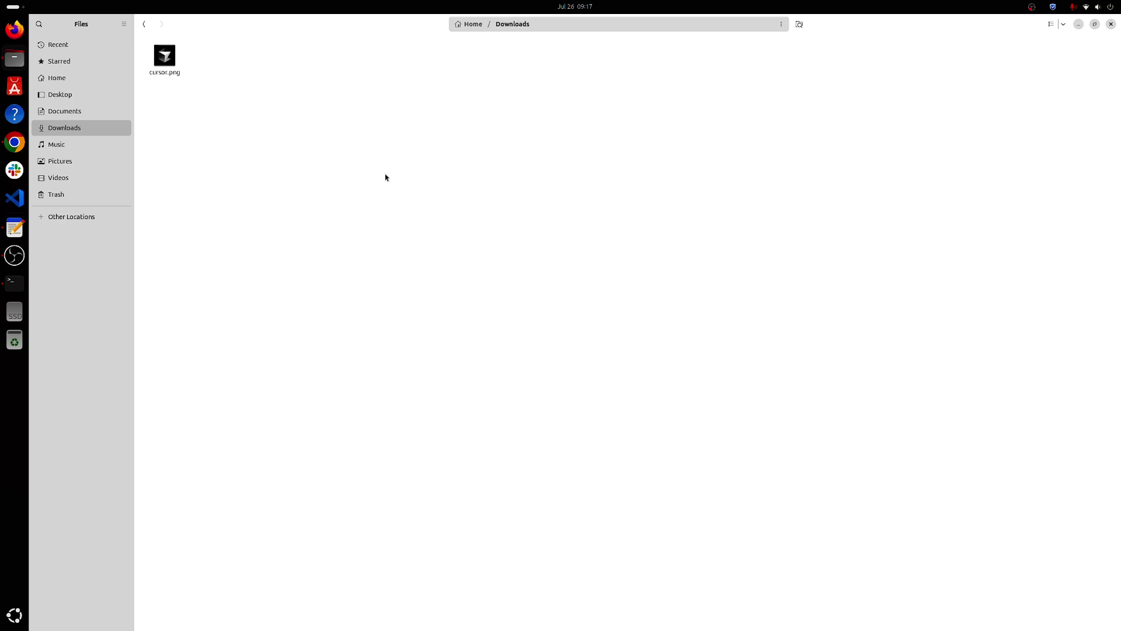
Create the ~/.local/share/icons folder with mkdir -p.
left_click(15, 282)
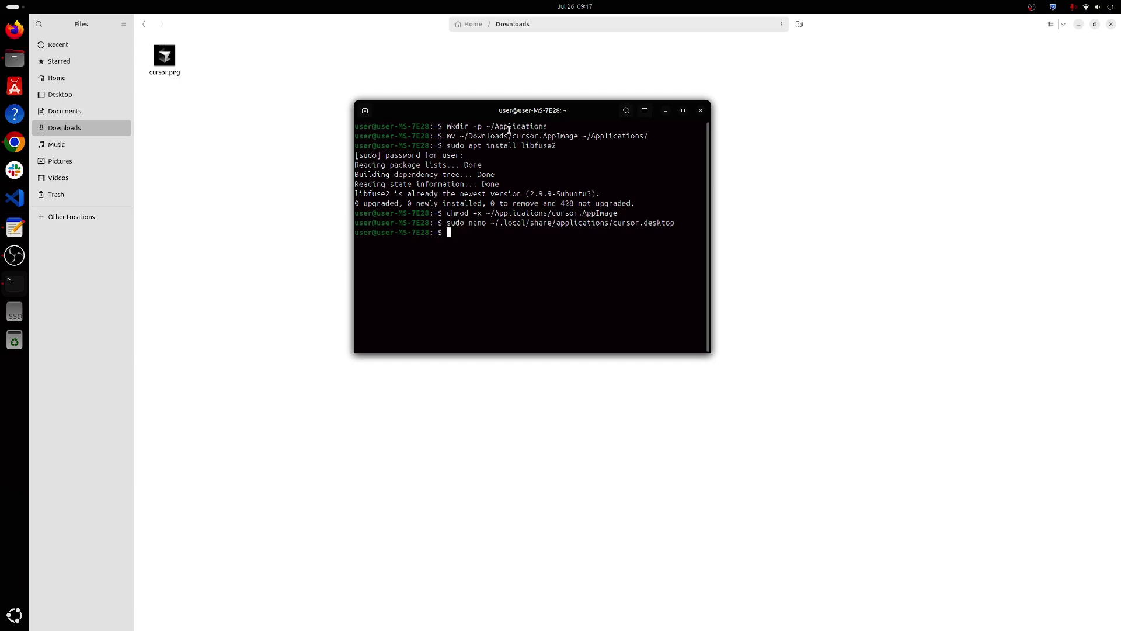
type("mkdir -p ~/")
key("BackSpace")
key("BackSpace")
type("/.local/share/icons")
key("Return")
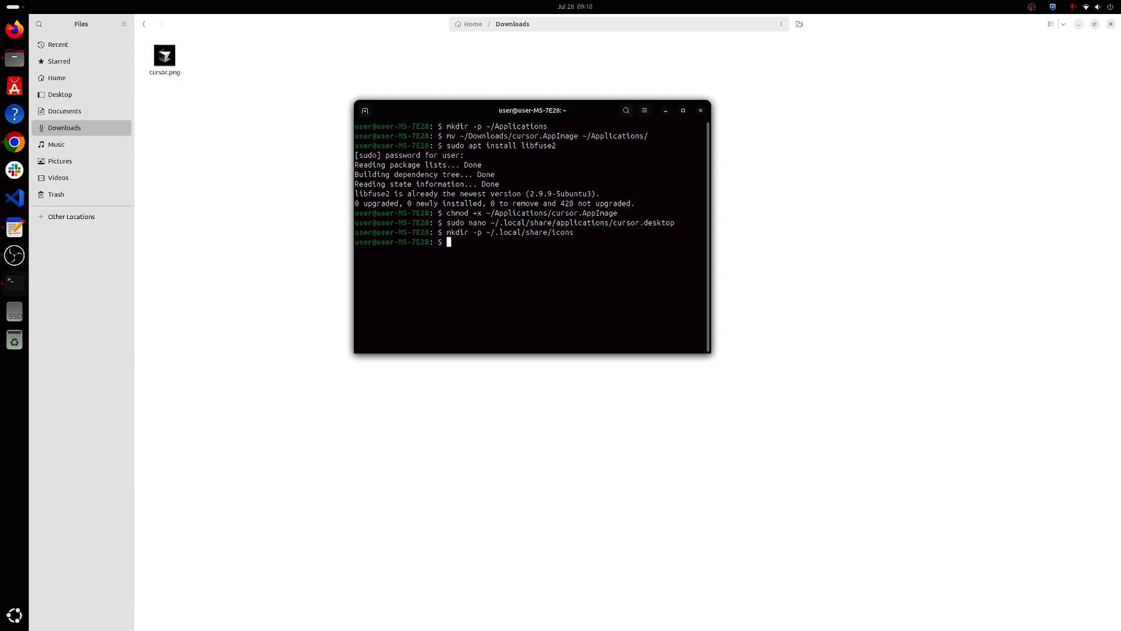
Move ~/Downloads/cursor.png into ~/.local/share/icons/.
type("mv ~/Downloads/cursor.png ~/.local/share")
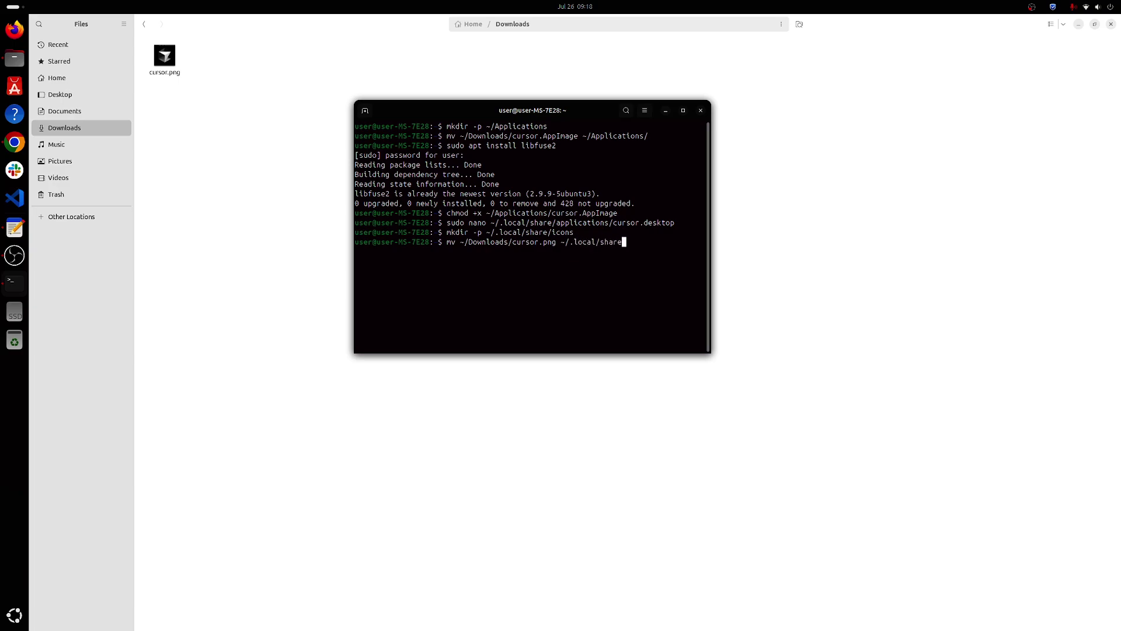
type("/icons/")
key("Return")
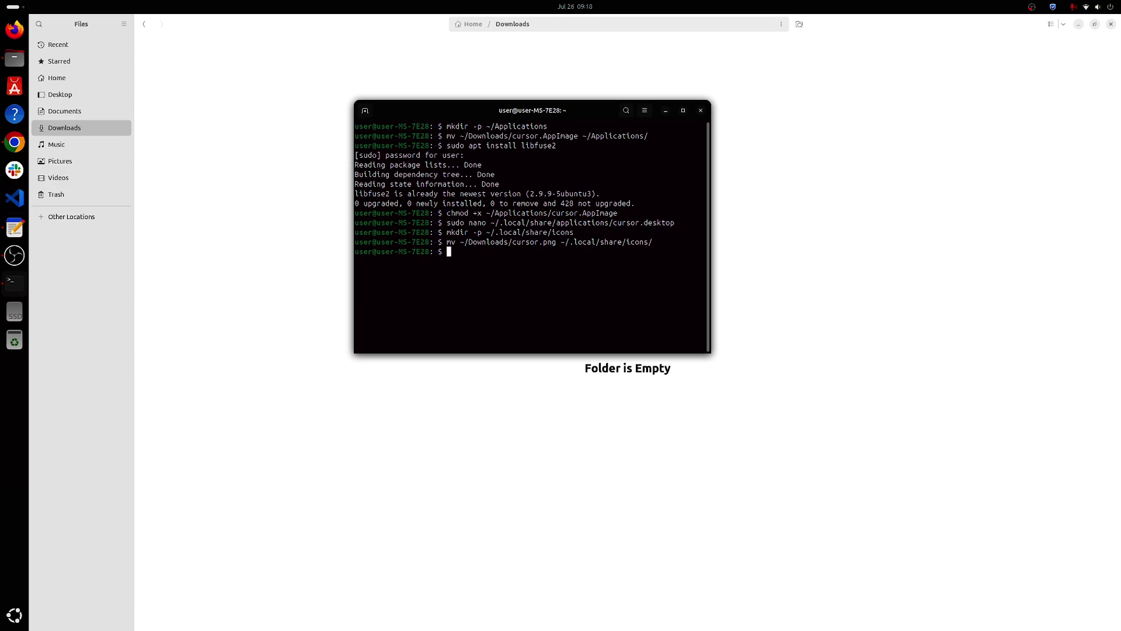
Make cursor.desktop executable via sudo chmod +x, then run update-desktop-database on ~/.local/share/applications/.
type("chmod +x ~/.local/share/applications/cursor")
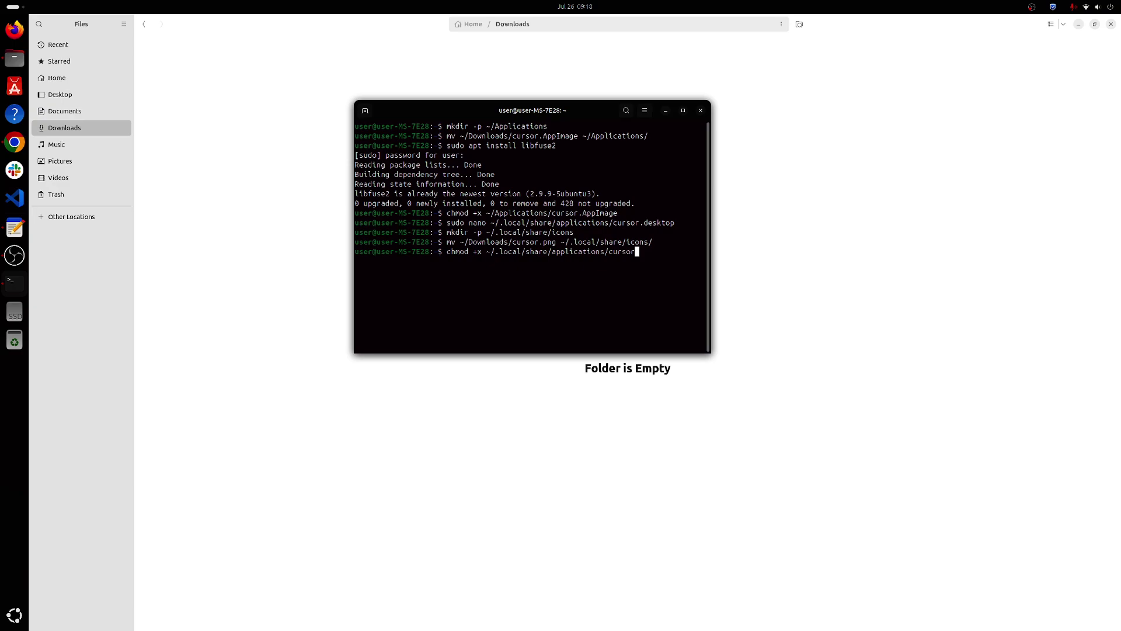
type(".desktop")
key("Return")
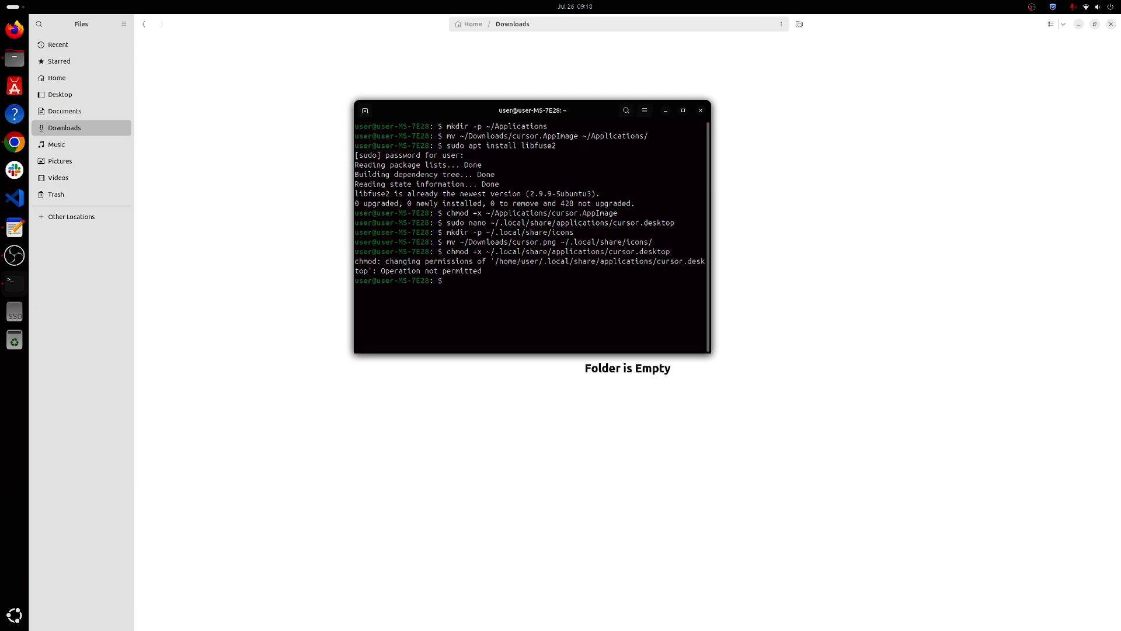
key("Up")
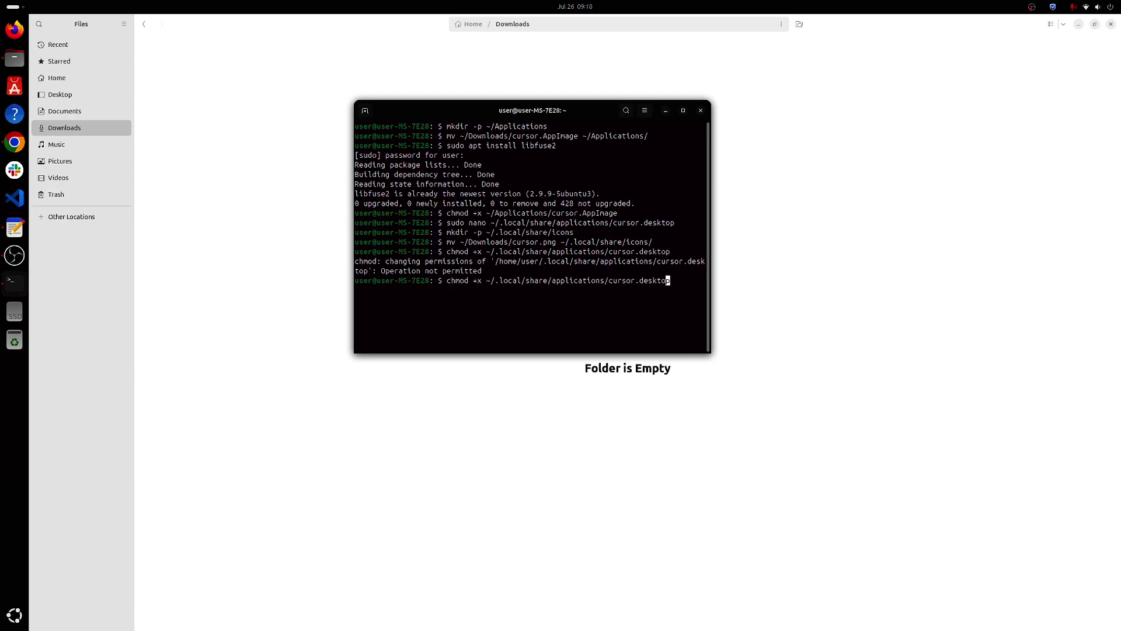
key("Left")
key("Left")
key("Left")
key("Left")
key("Left")
key("Left")
key("Left")
key("Left")
key("Left")
key("Left")
key("Left")
key("Left")
key("Left")
key("Left")
key("Left")
key("Left")
key("Left")
key("Left")
key("Left")
key("Left")
key("Home")
type("sudo chmod")
key("Return")
type("update-desktop")
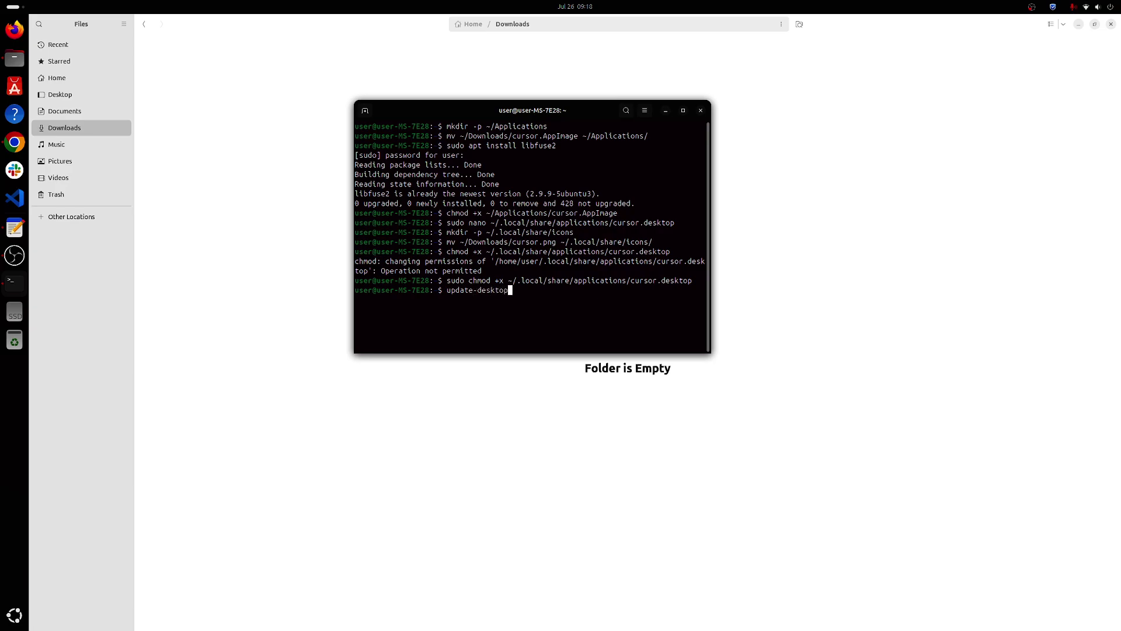
type("-database ~/.loca")
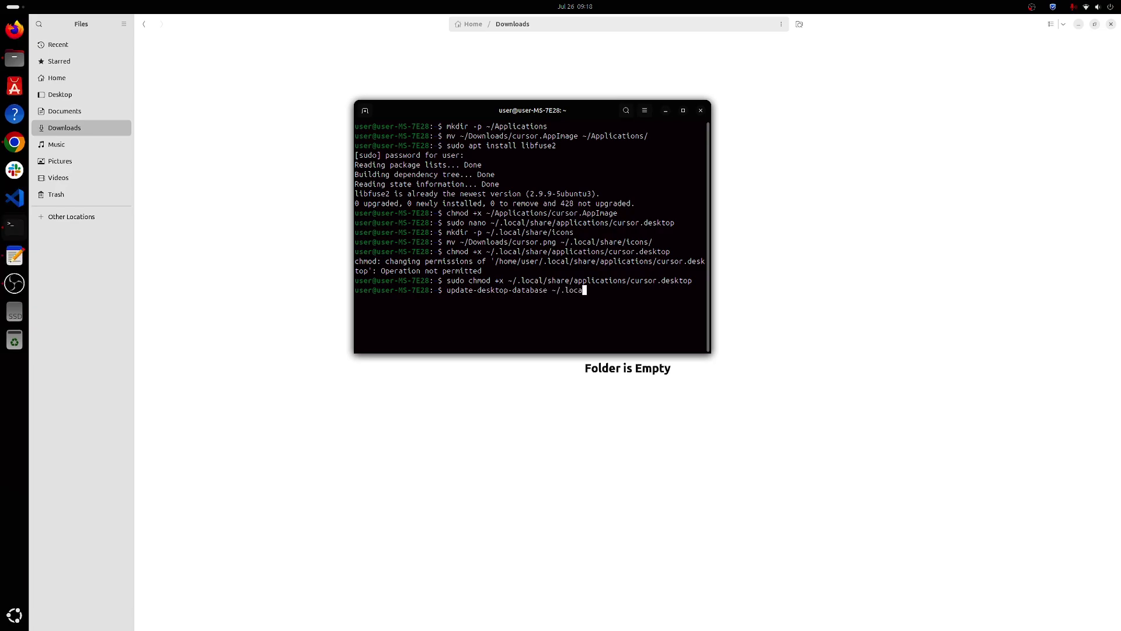
type("l/share/applications/")
key("Return")
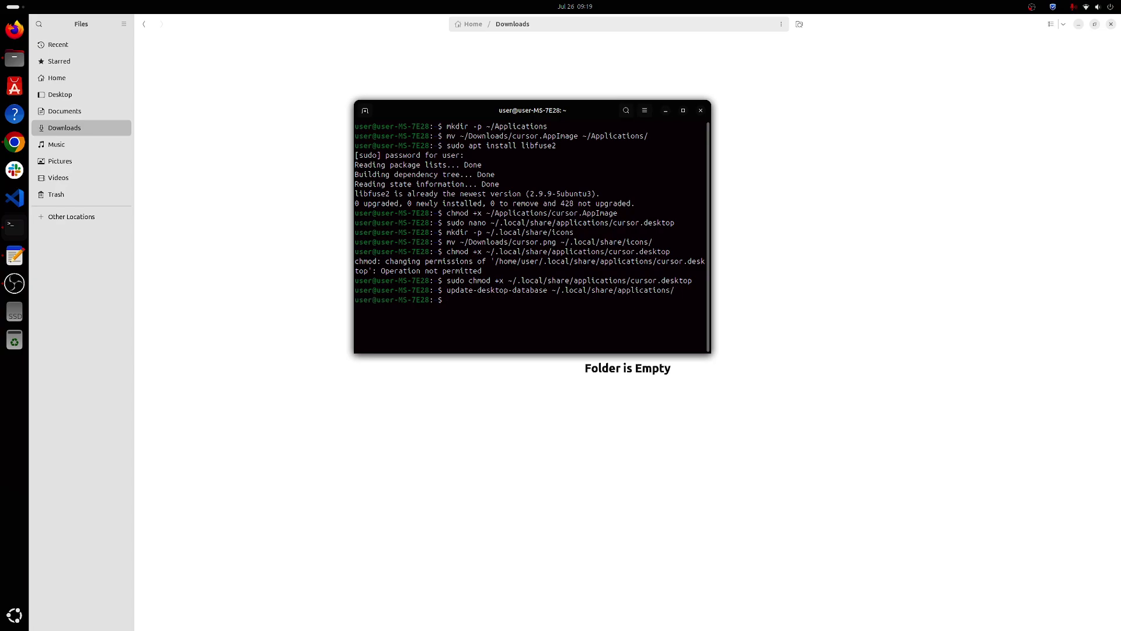
Close the terminal, search the app overview for 'curso' and launch Cursor.
left_click(700, 111)
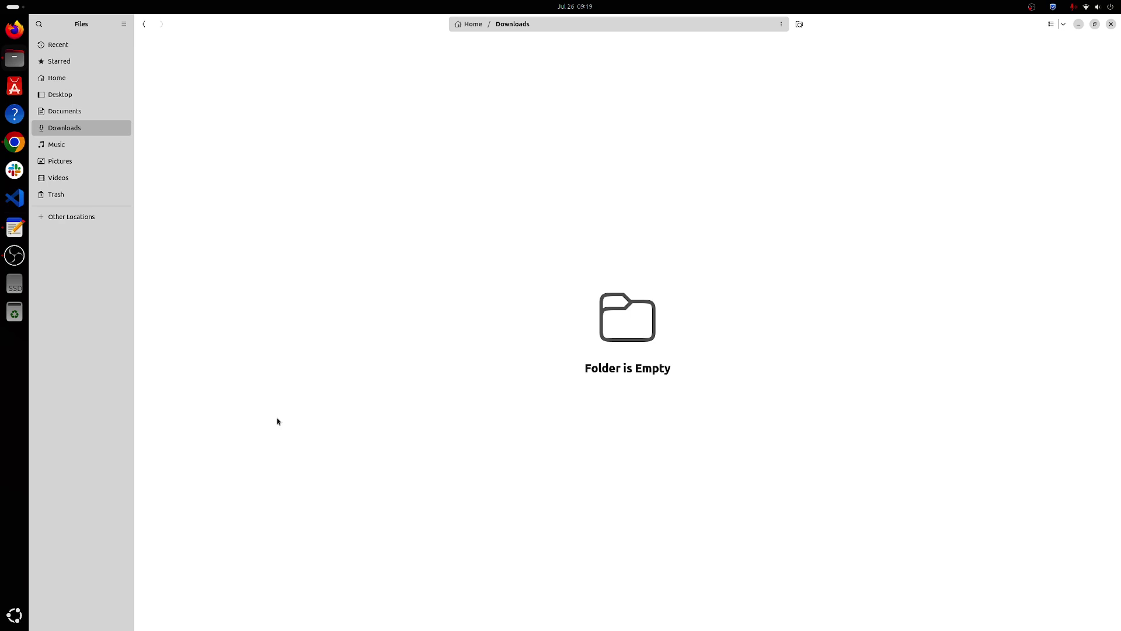
left_click(13, 616)
type("curso")
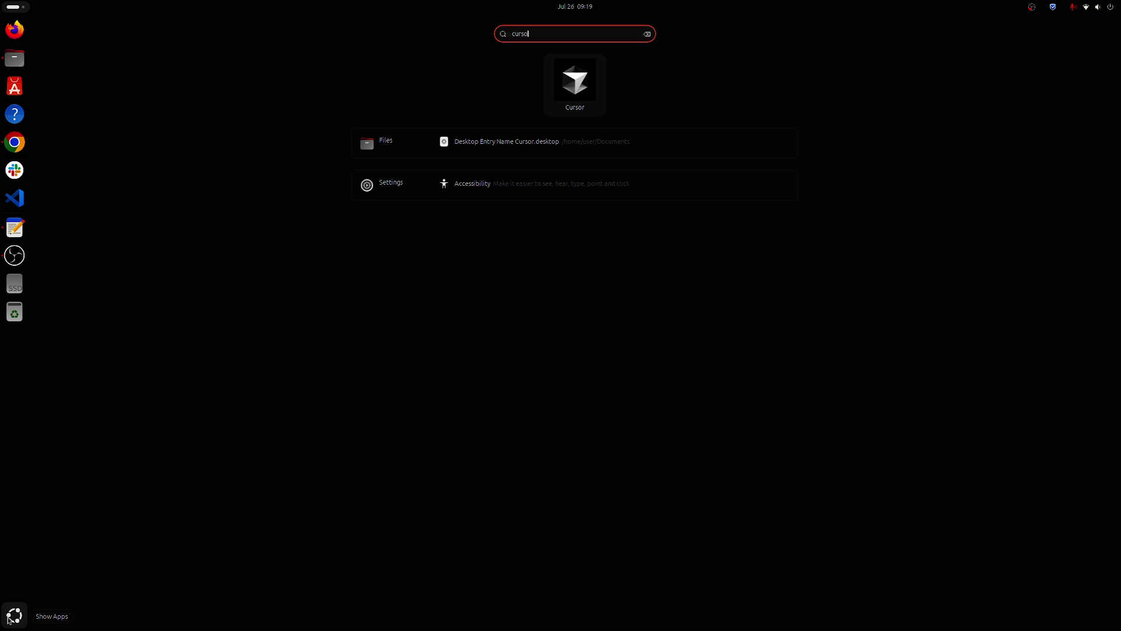
left_click(565, 104)
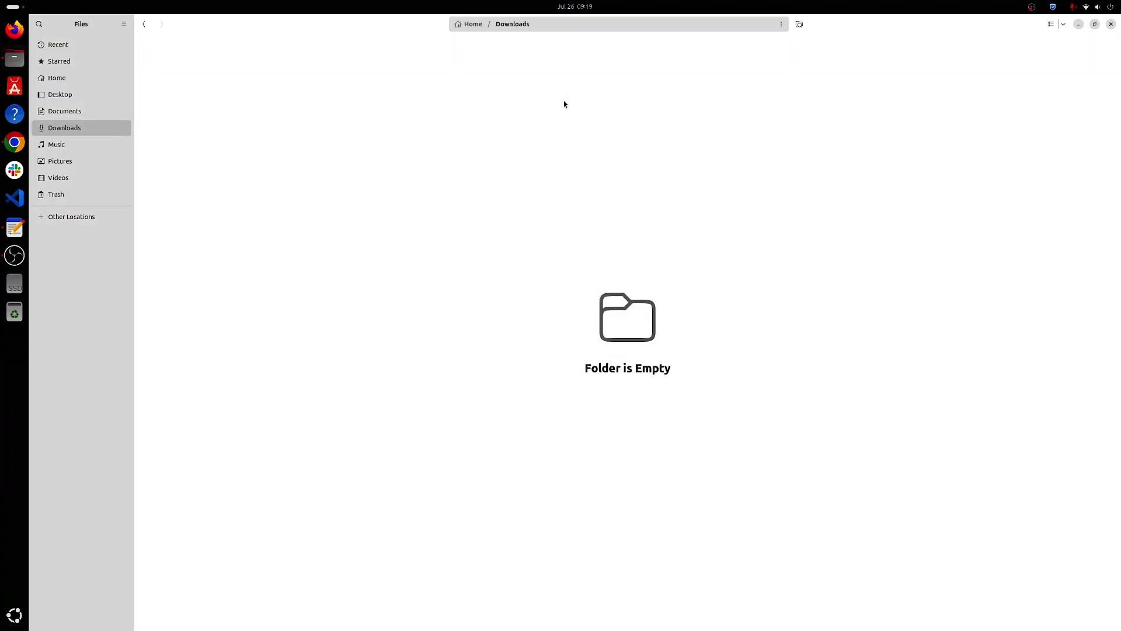